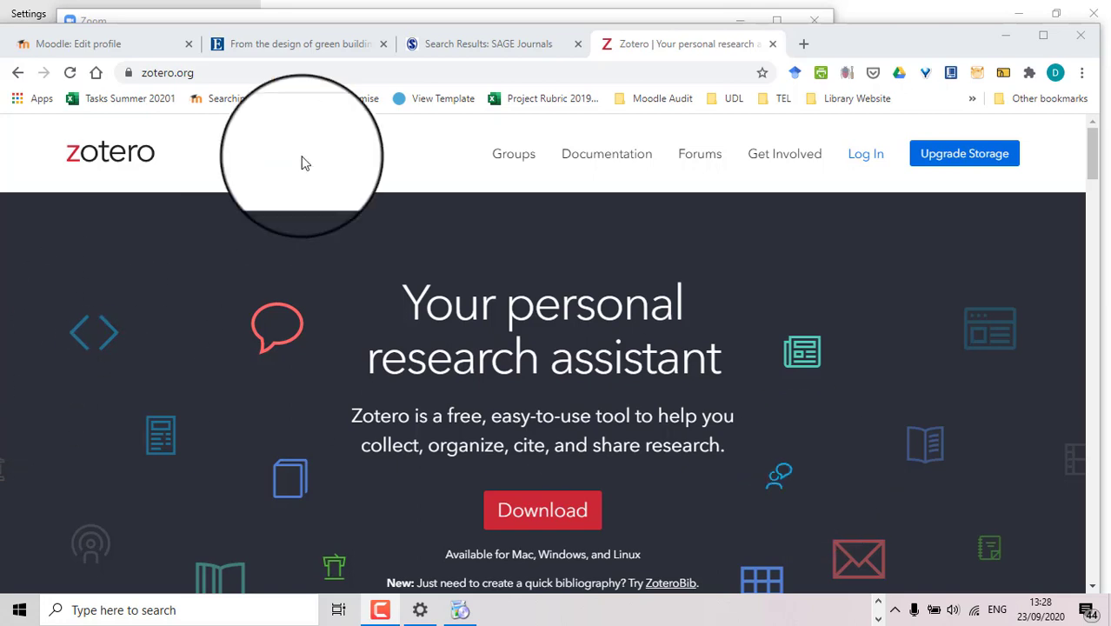
Open the Zotero free-account Register page and review its username, email and password fields.
left_click(852, 167)
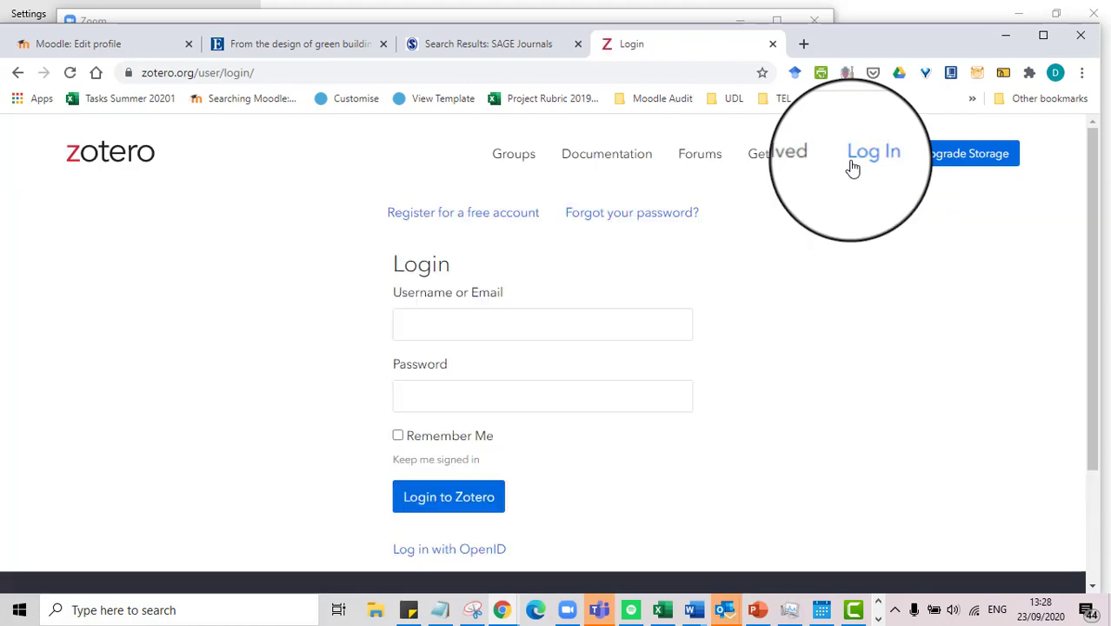
left_click(439, 224)
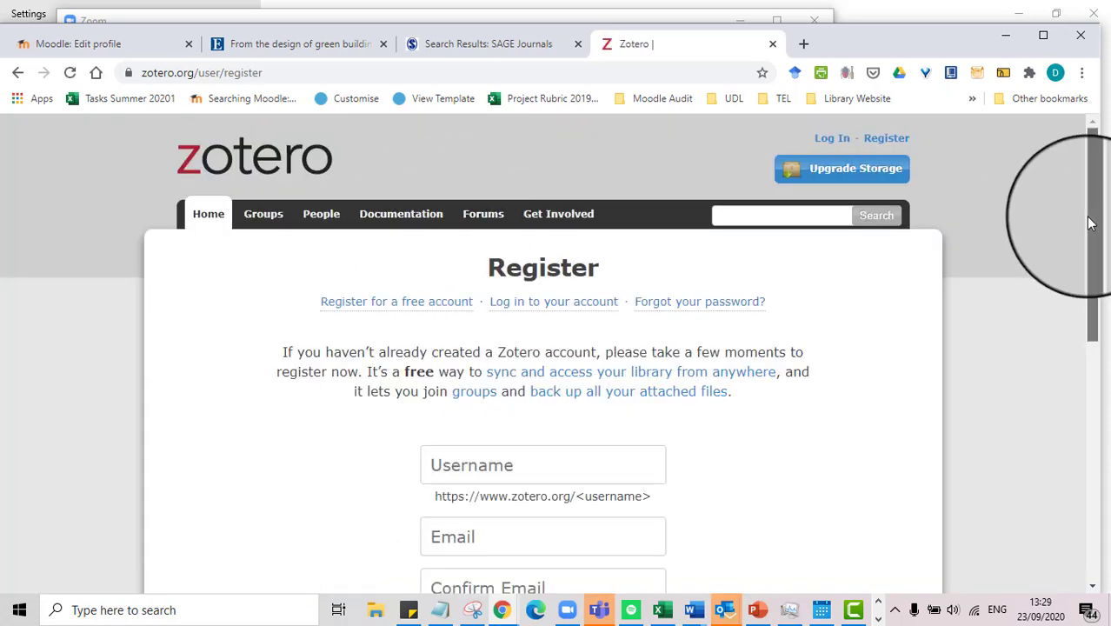
left_click_drag(1091, 229, 1087, 296)
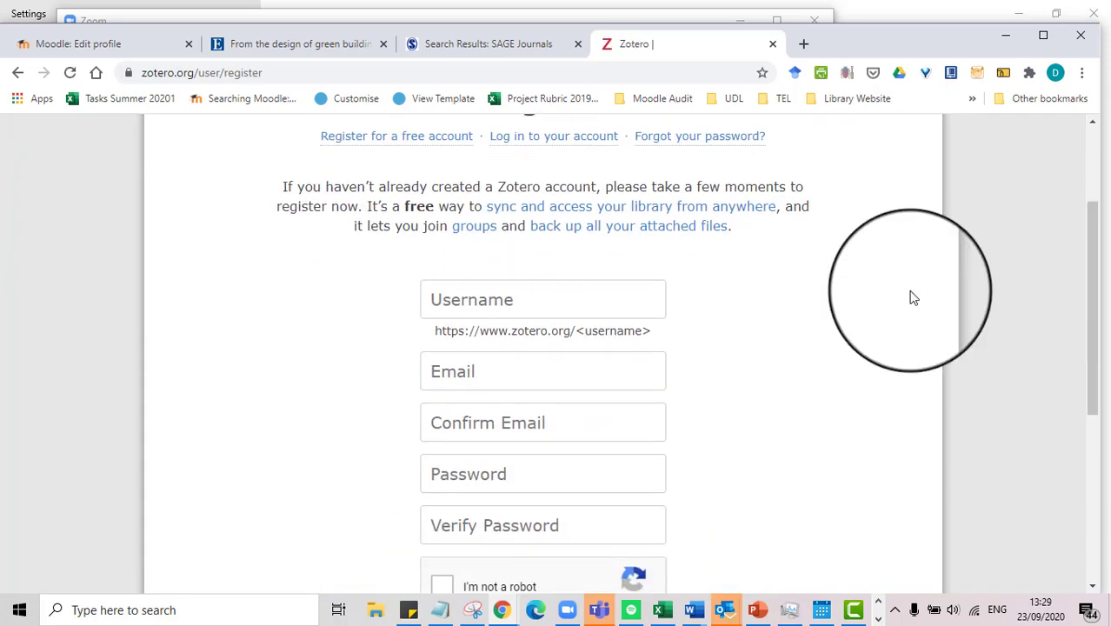
left_click(1093, 318)
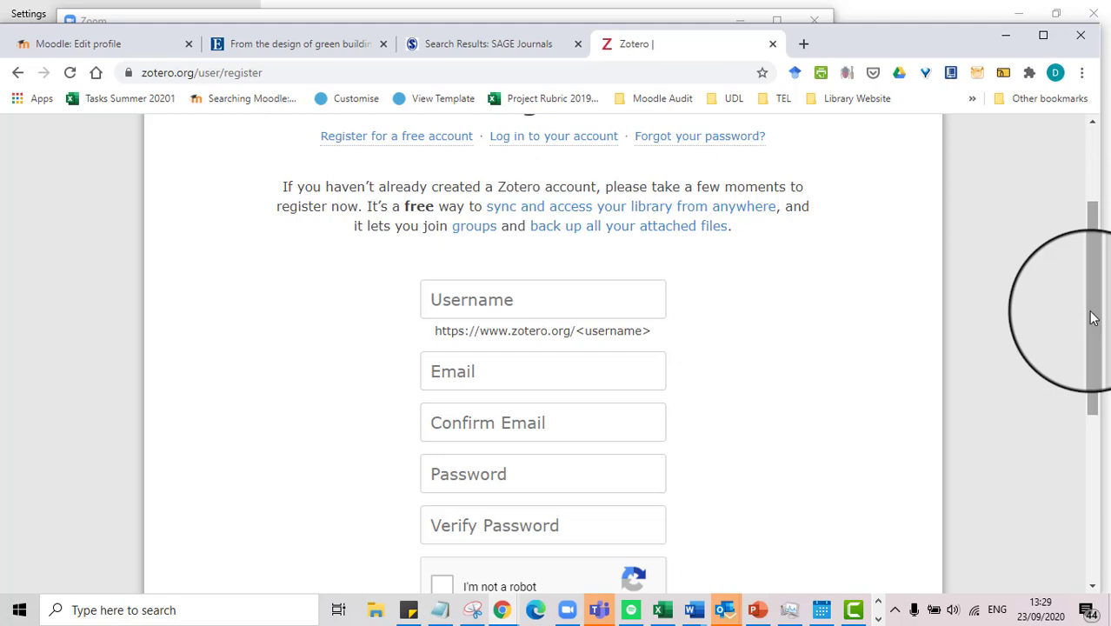
left_click_drag(1094, 318, 1087, 105)
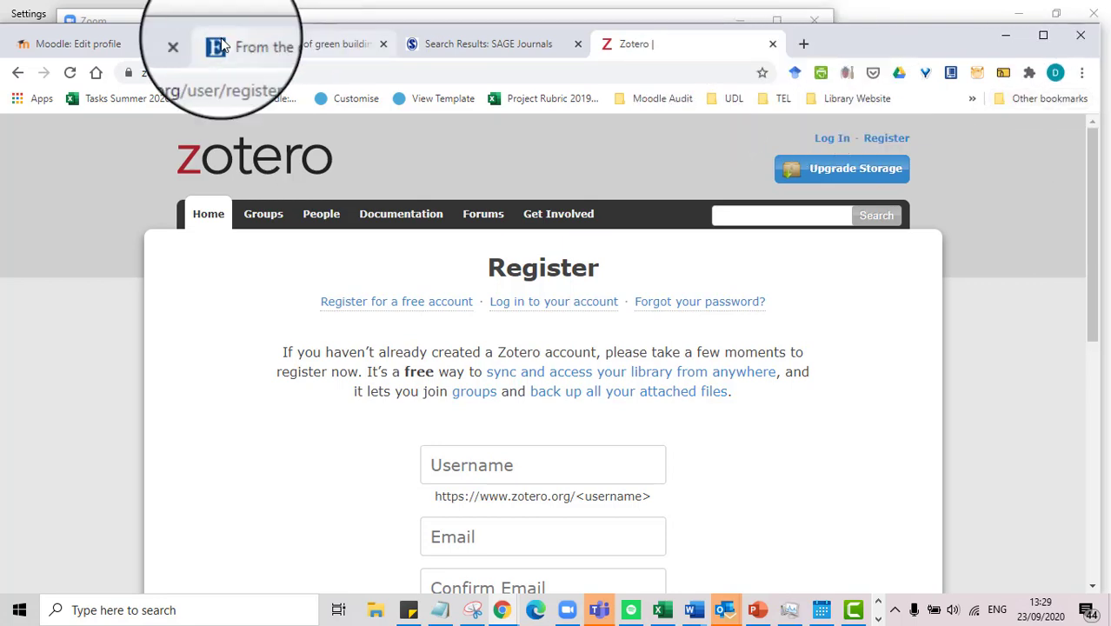
Return to zotero.org and download the Zotero 5.0 for Windows installer from the Downloads page.
left_click_drag(193, 76, 550, 77)
key("BackSpace")
key("Return")
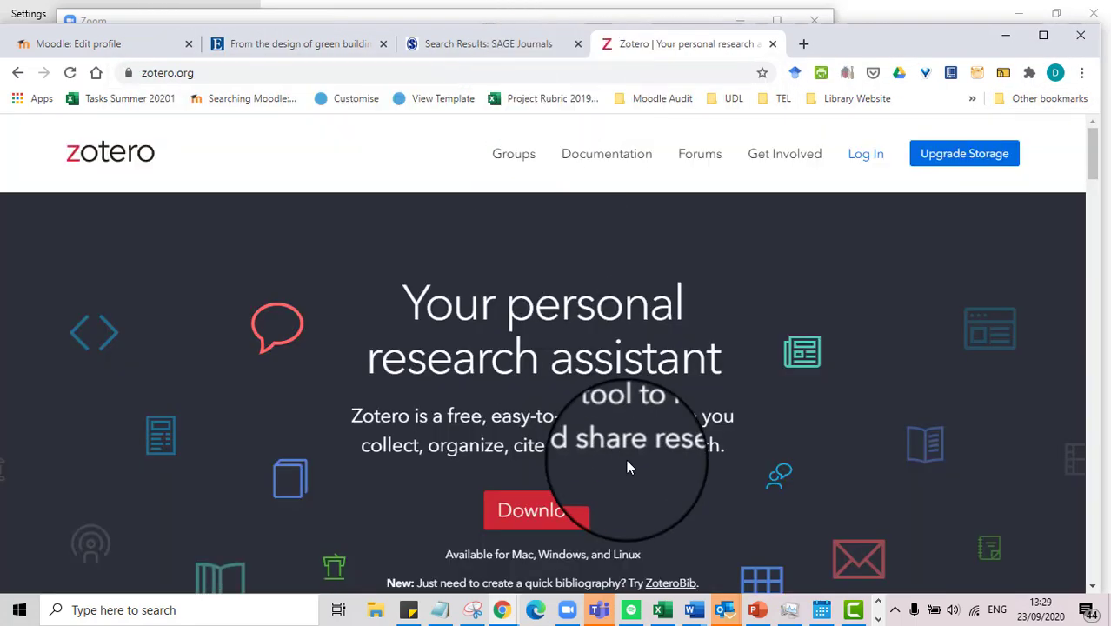
left_click(538, 519)
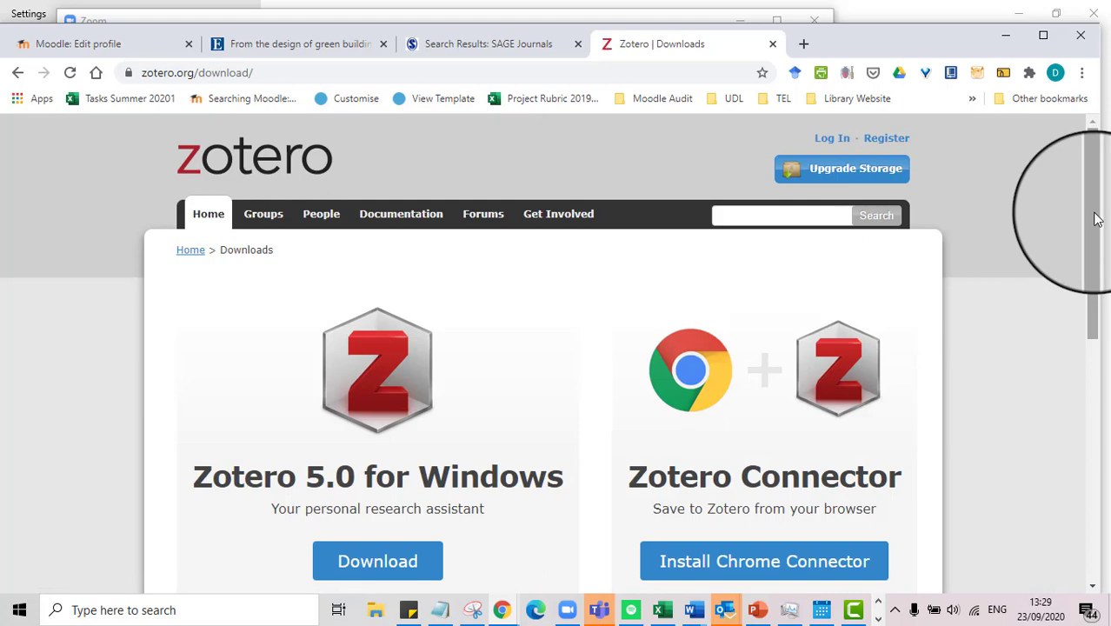
left_click_drag(1097, 223, 1097, 250)
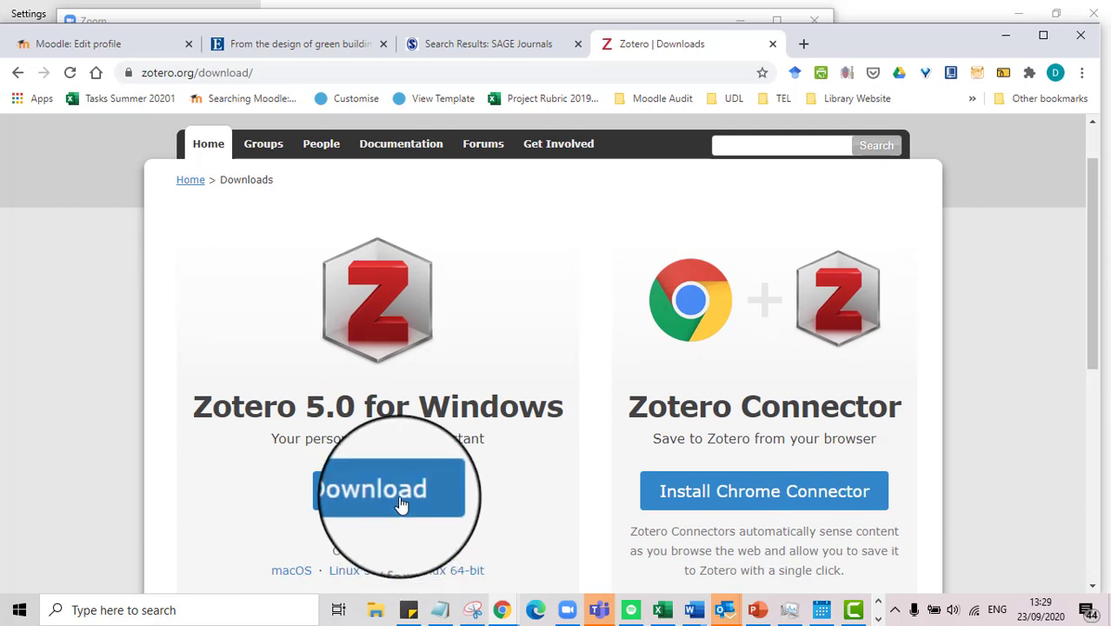
left_click(401, 506)
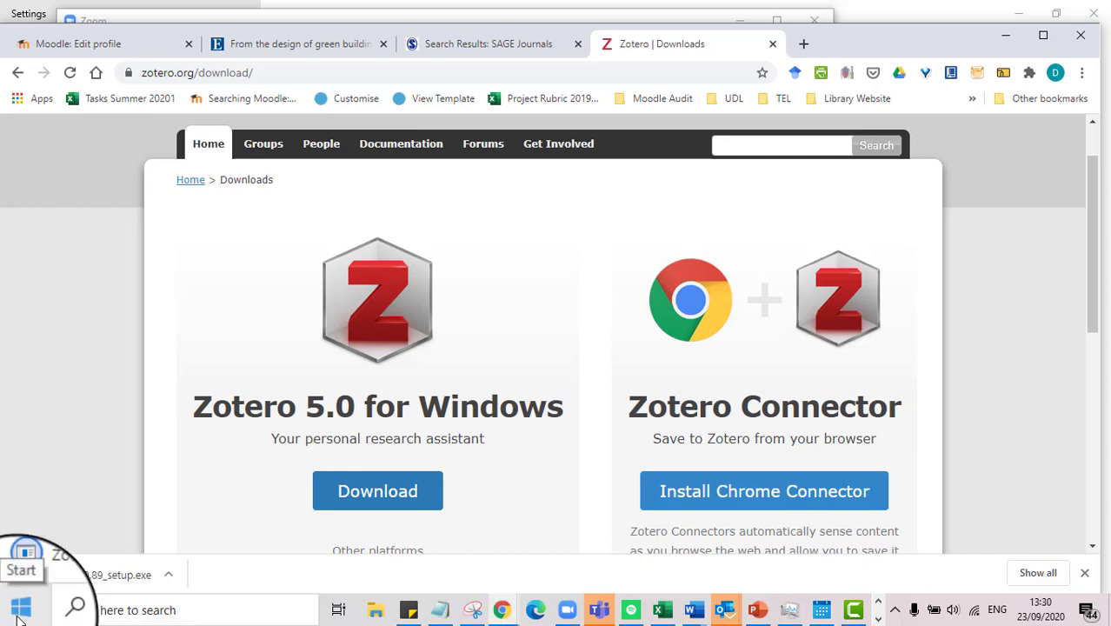
Add the Zotero Connector extension to Chrome from its Chrome Web Store page.
left_click(785, 502)
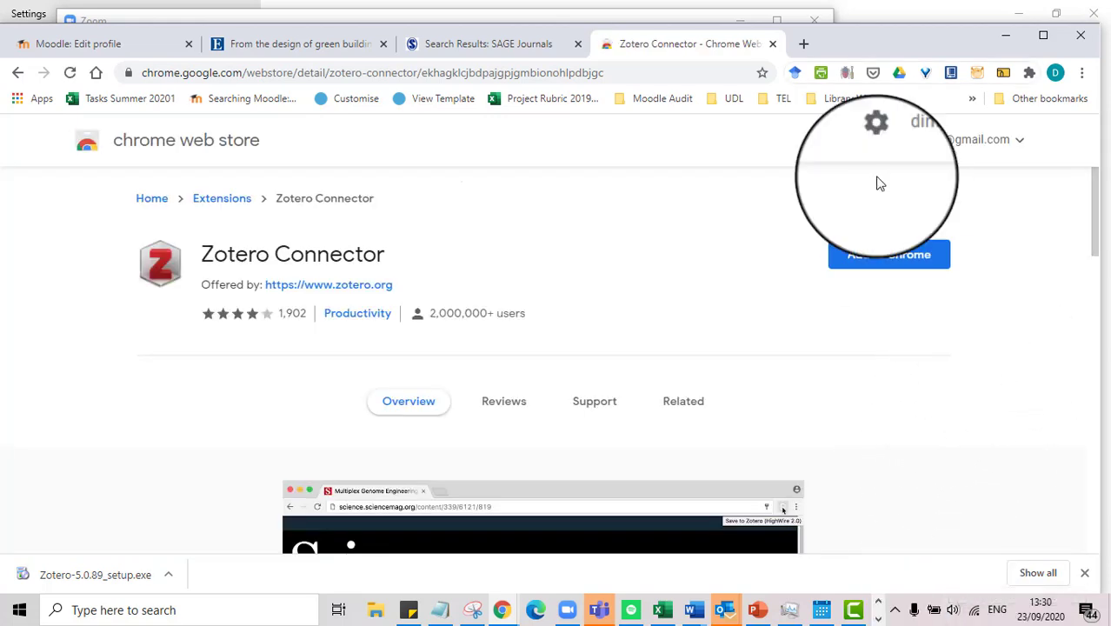
left_click(904, 256)
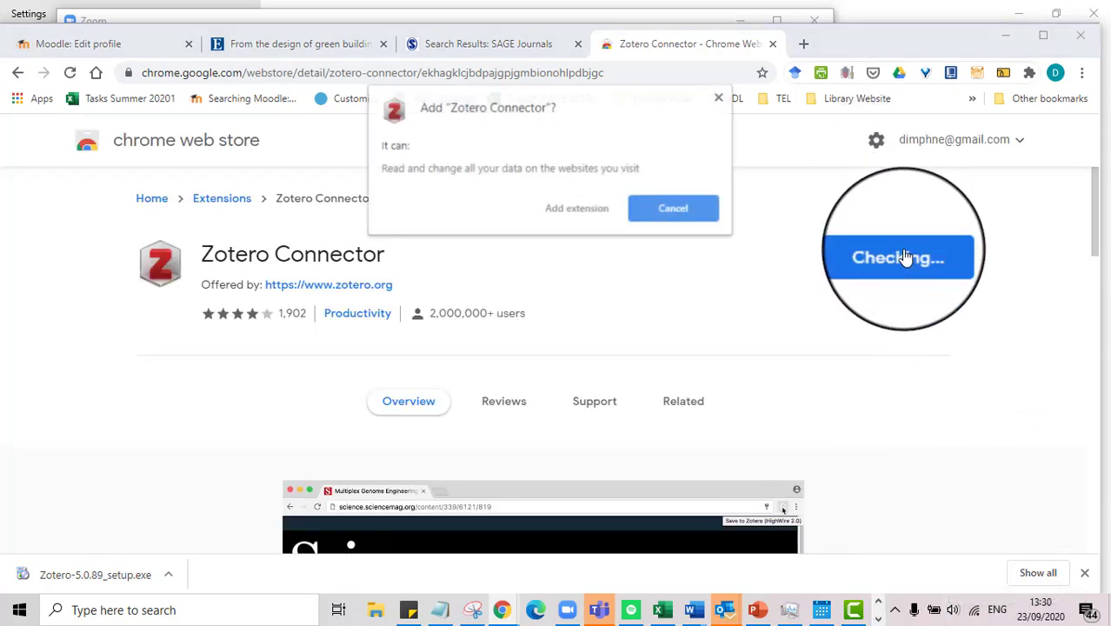
left_click(575, 210)
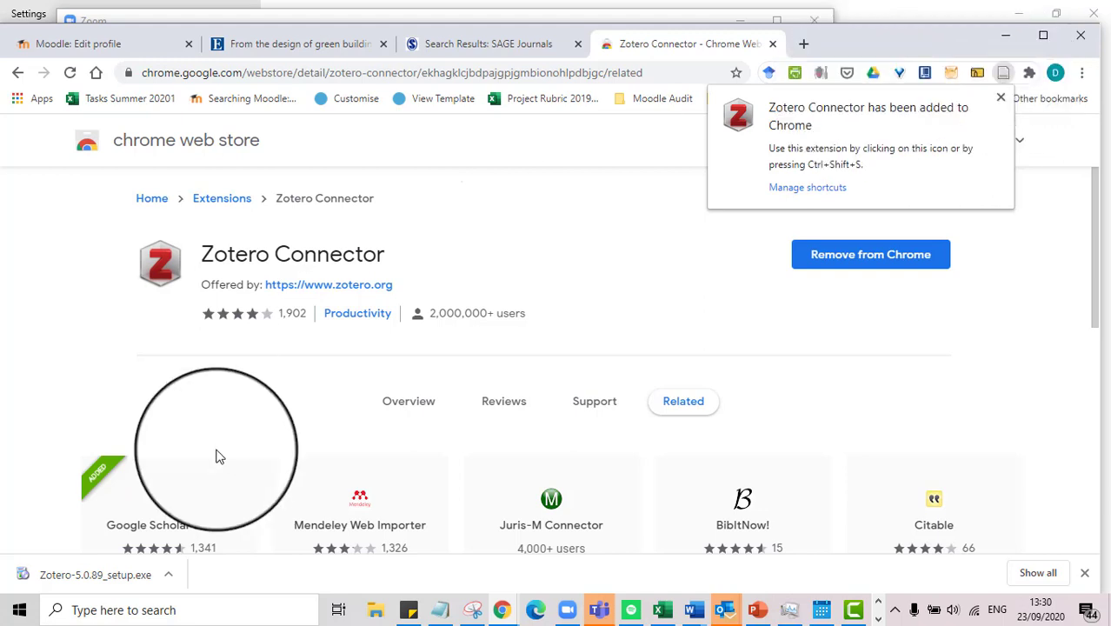
Run the Zotero setup file, install with the Standard setup type, and launch Zotero.
left_click(63, 581)
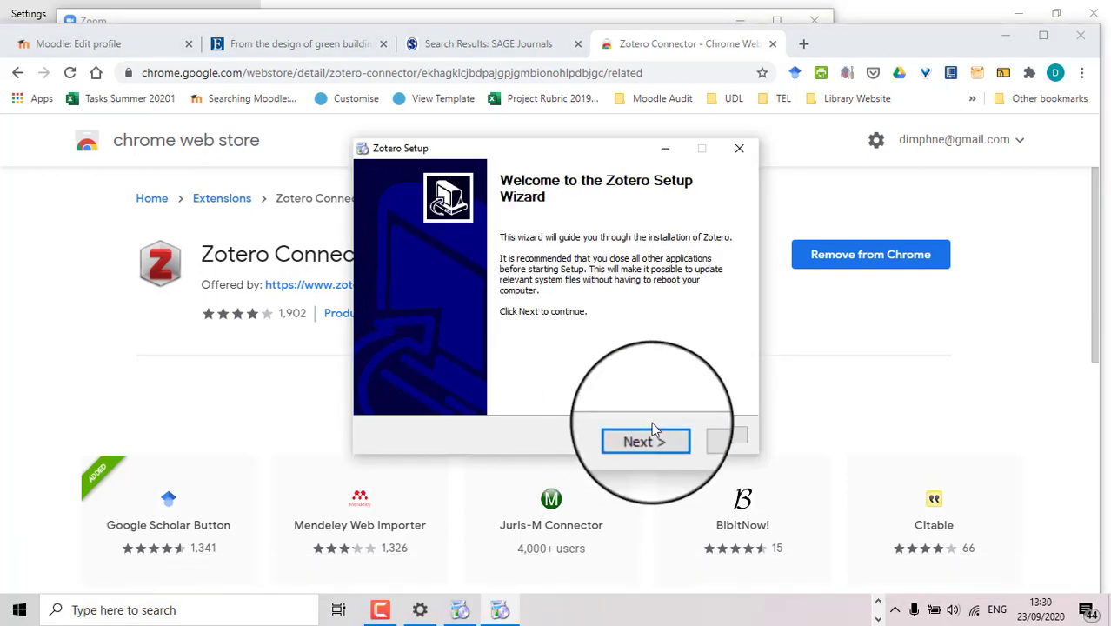
left_click(652, 437)
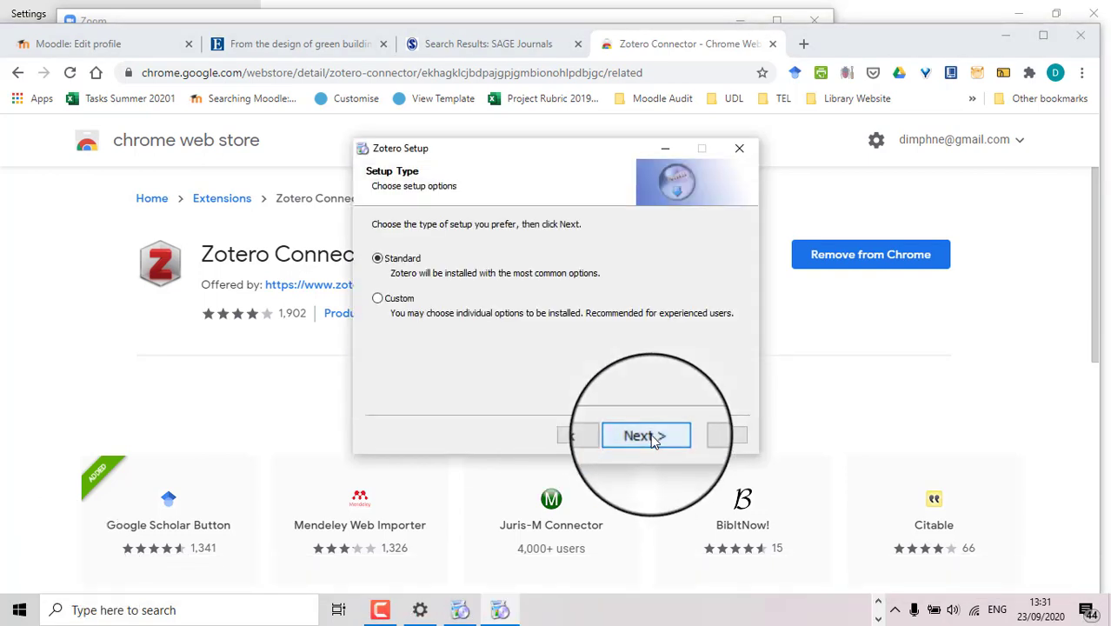
left_click(652, 436)
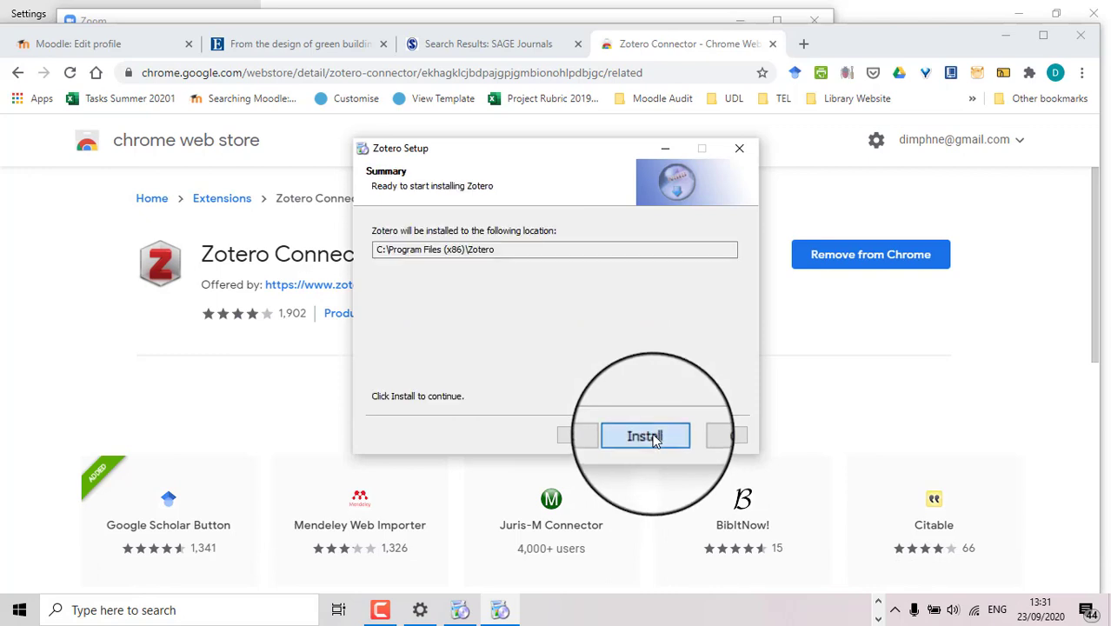
left_click(652, 436)
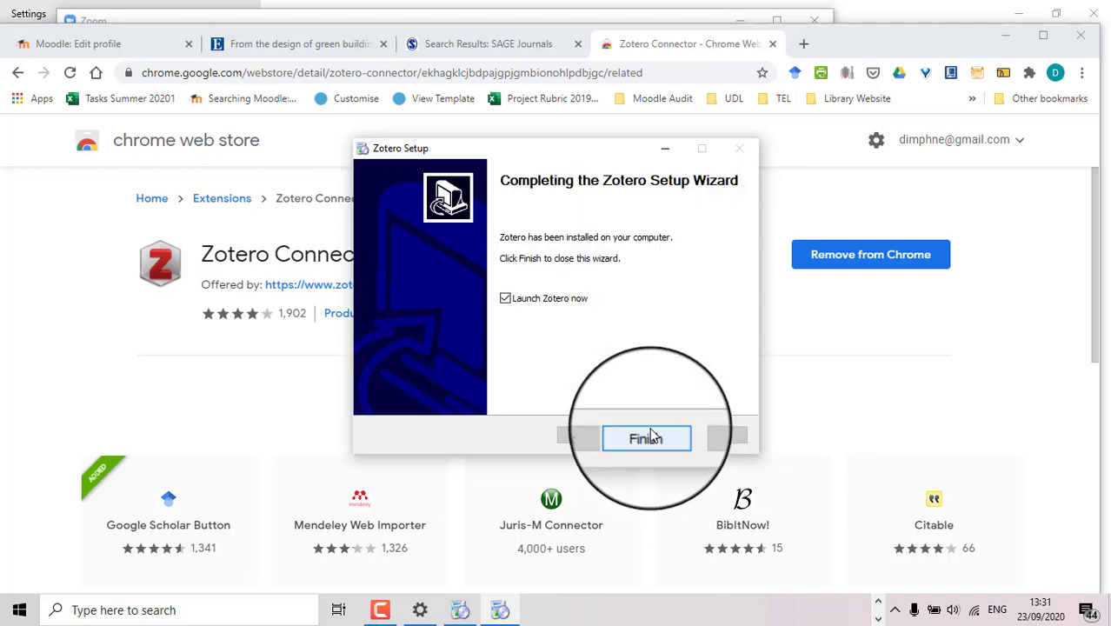
left_click(646, 439)
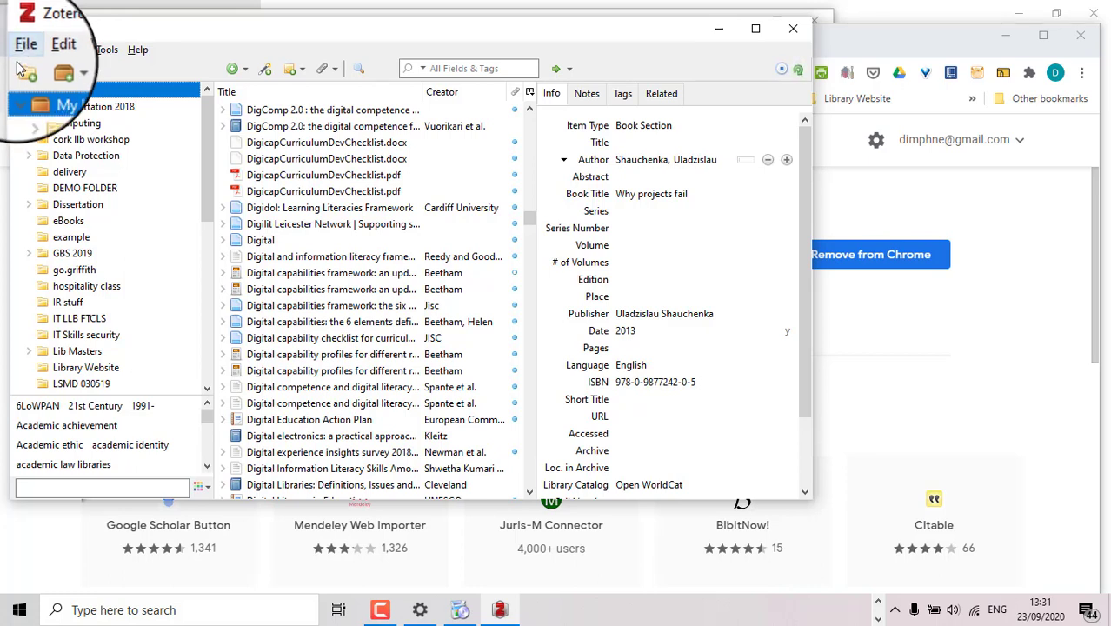
Collapse the My Library collections and bring up Zotero's Edit menu.
left_click(18, 92)
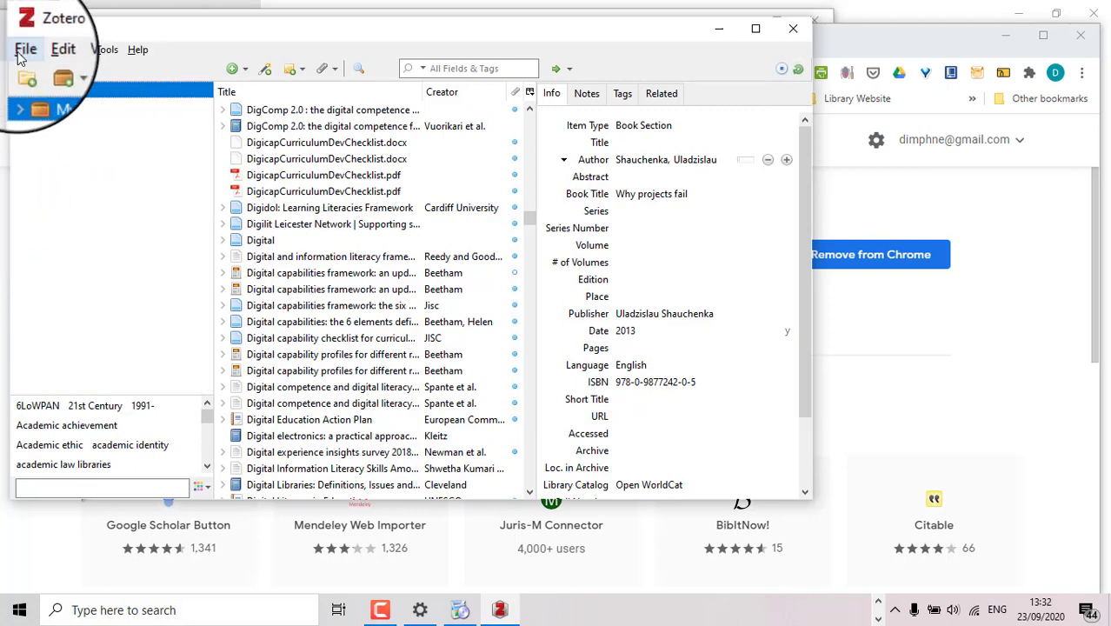
left_click(25, 51)
left_click(24, 50)
left_click(45, 52)
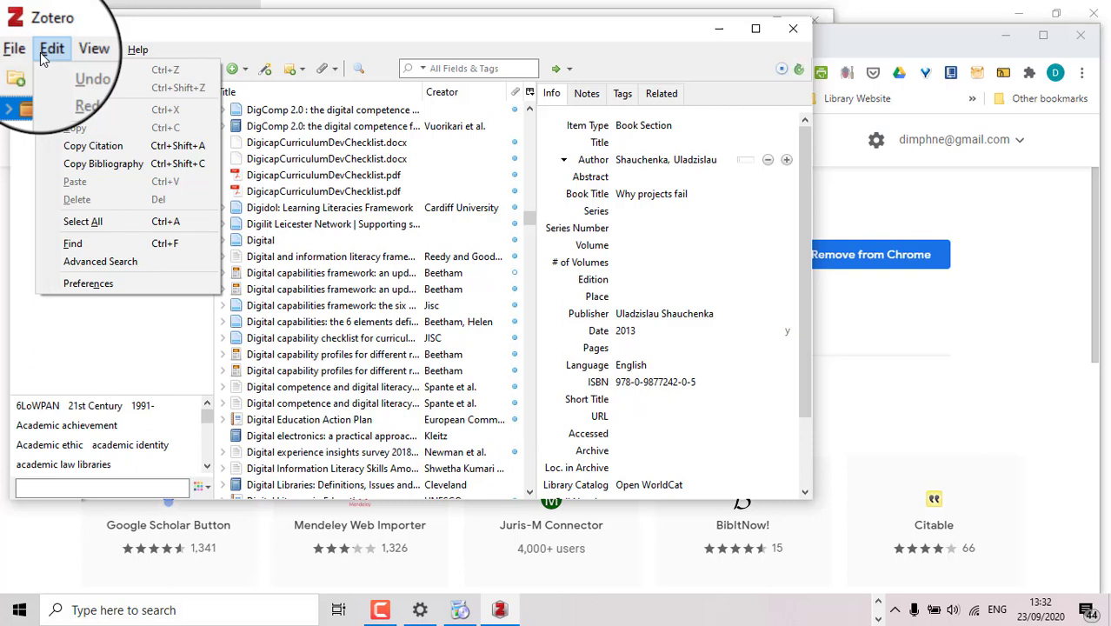
Open Preferences to the Sync settings and unlink the current sync account.
left_click(69, 286)
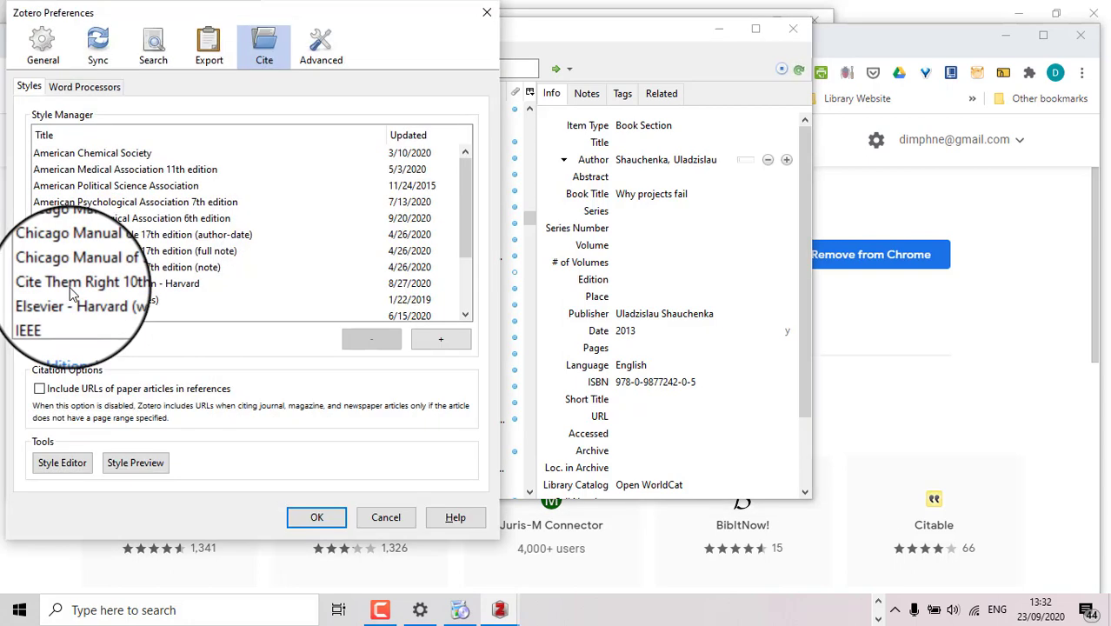
left_click(98, 46)
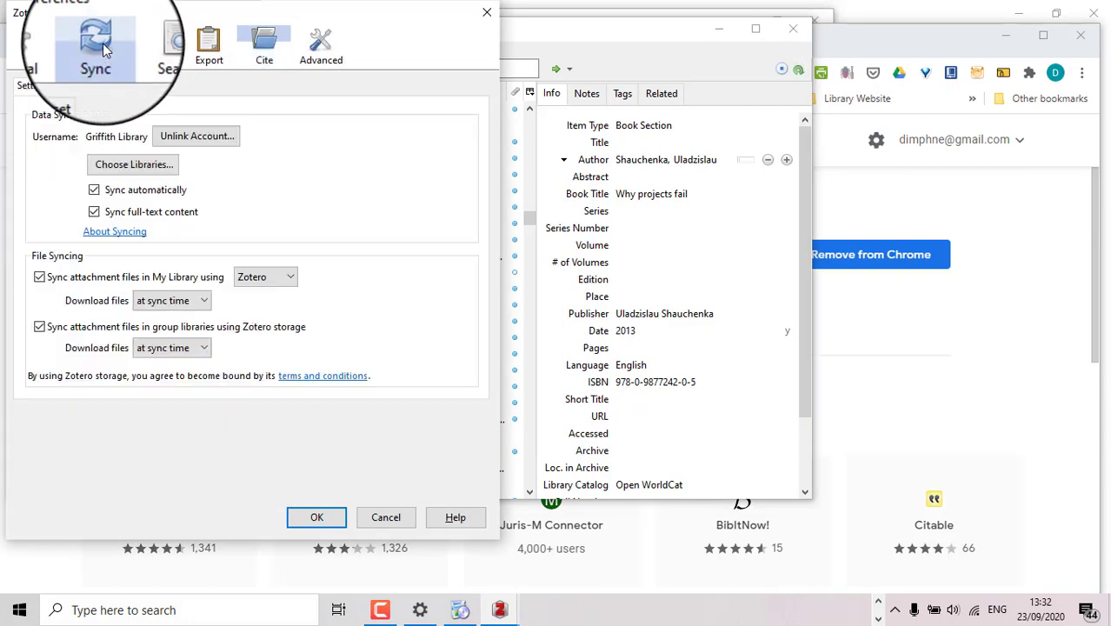
left_click(206, 135)
left_click(228, 310)
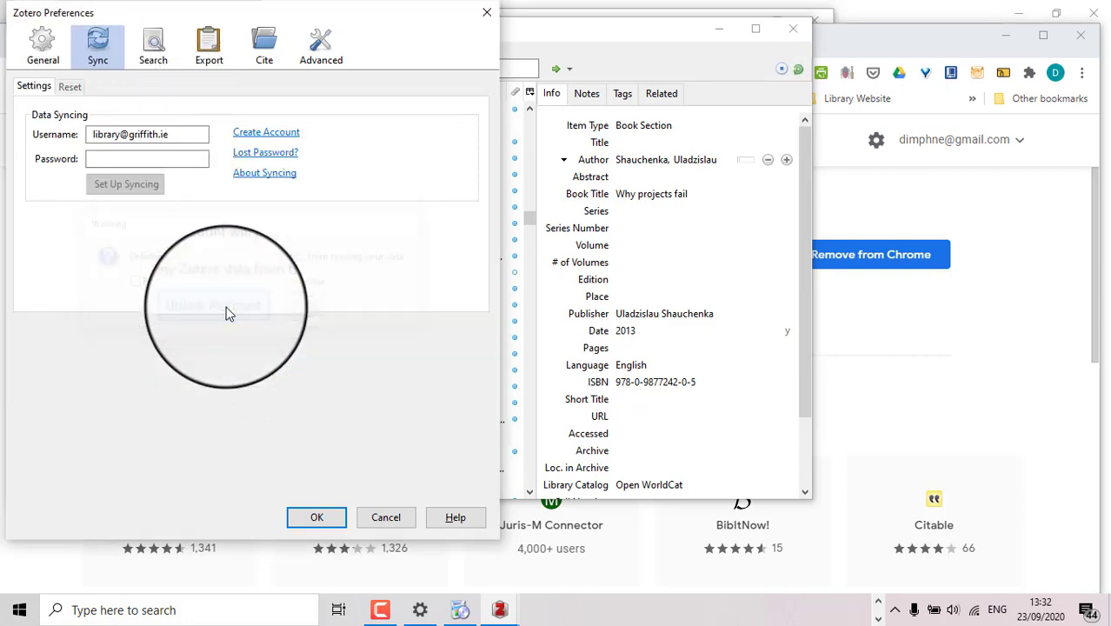
Enter the account password to set up syncing again, then close Preferences with OK.
left_click(132, 160)
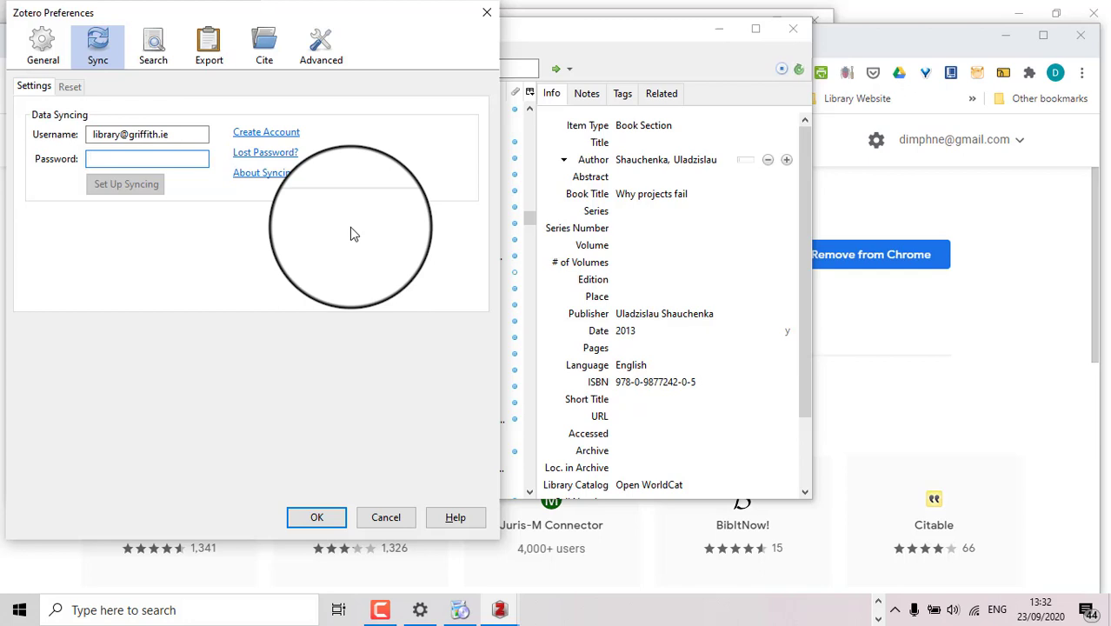
type("••")
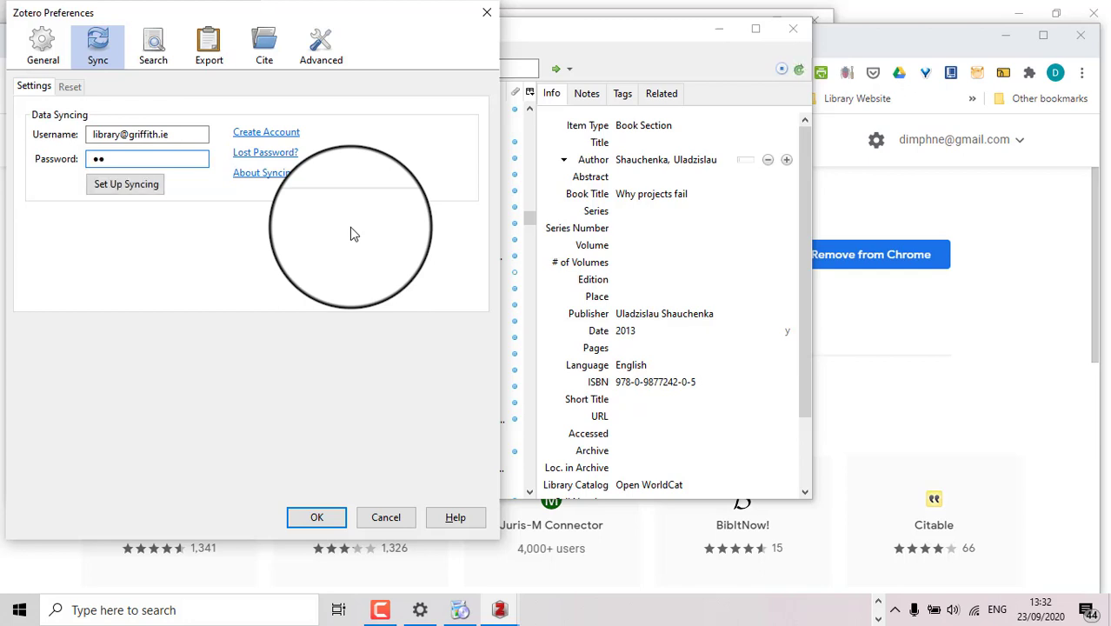
type("••••••••••")
key("Return")
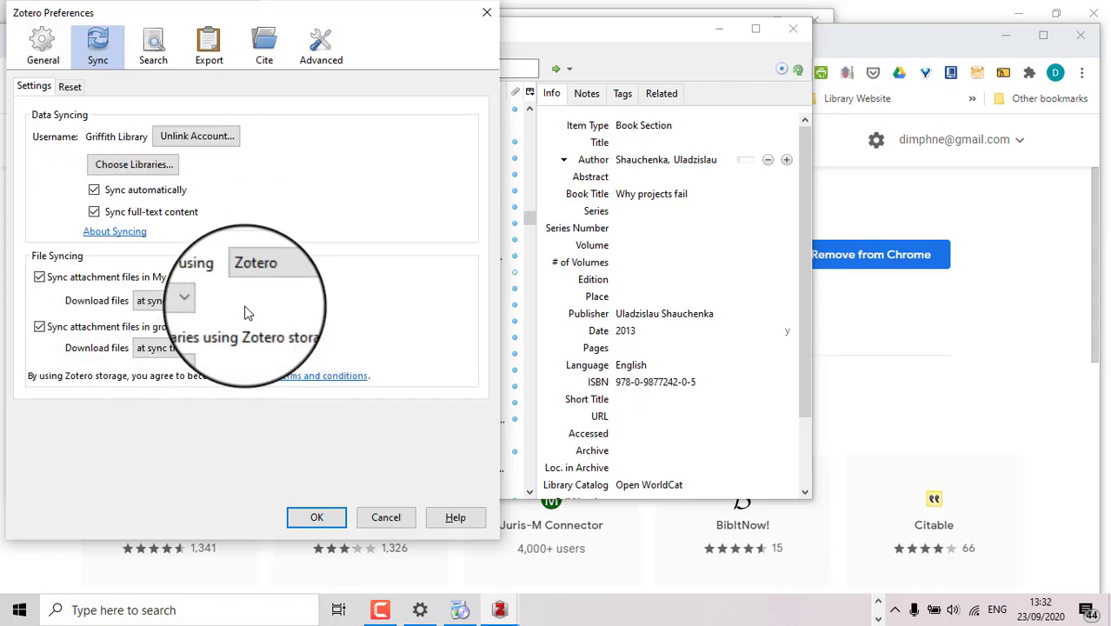
left_click(320, 520)
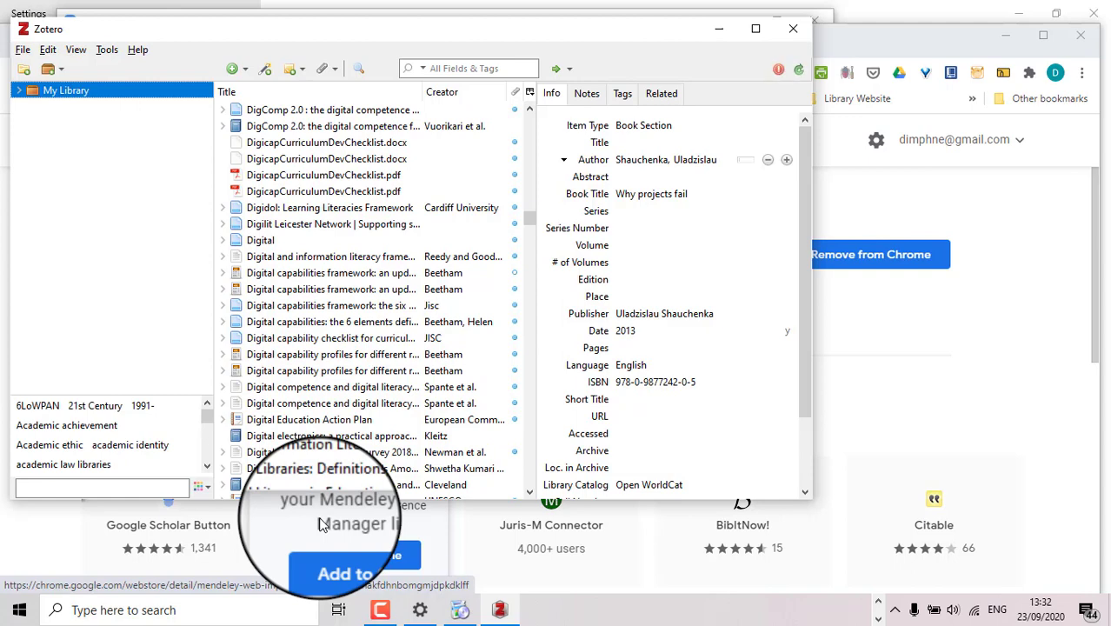
Reopen Zotero Preferences from the Edit menu and switch to the Cite section.
left_click(532, 220)
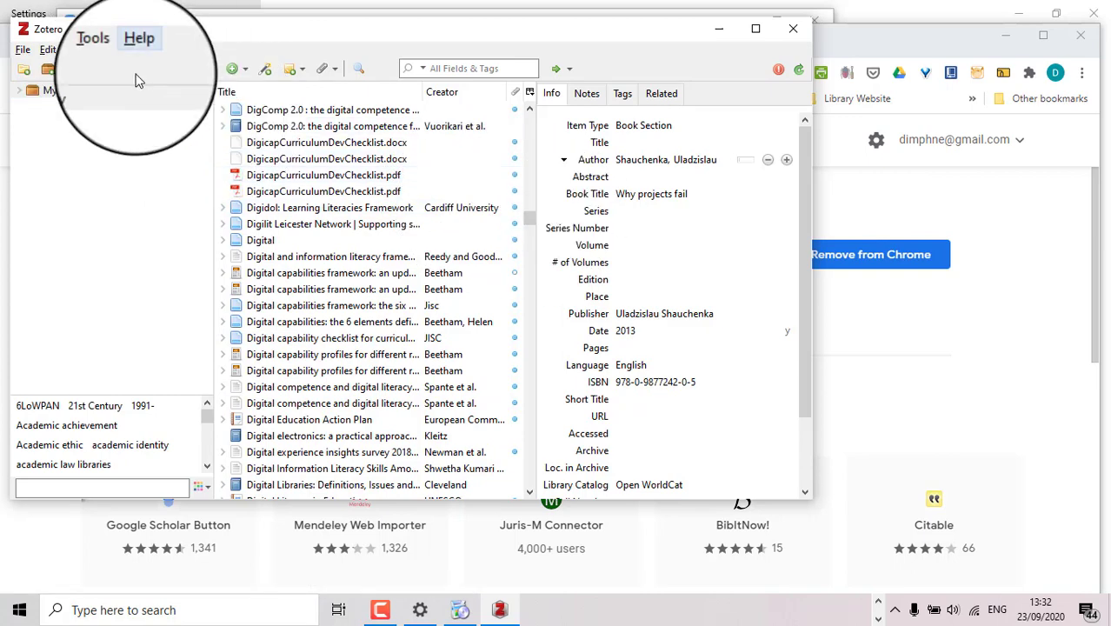
left_click(48, 50)
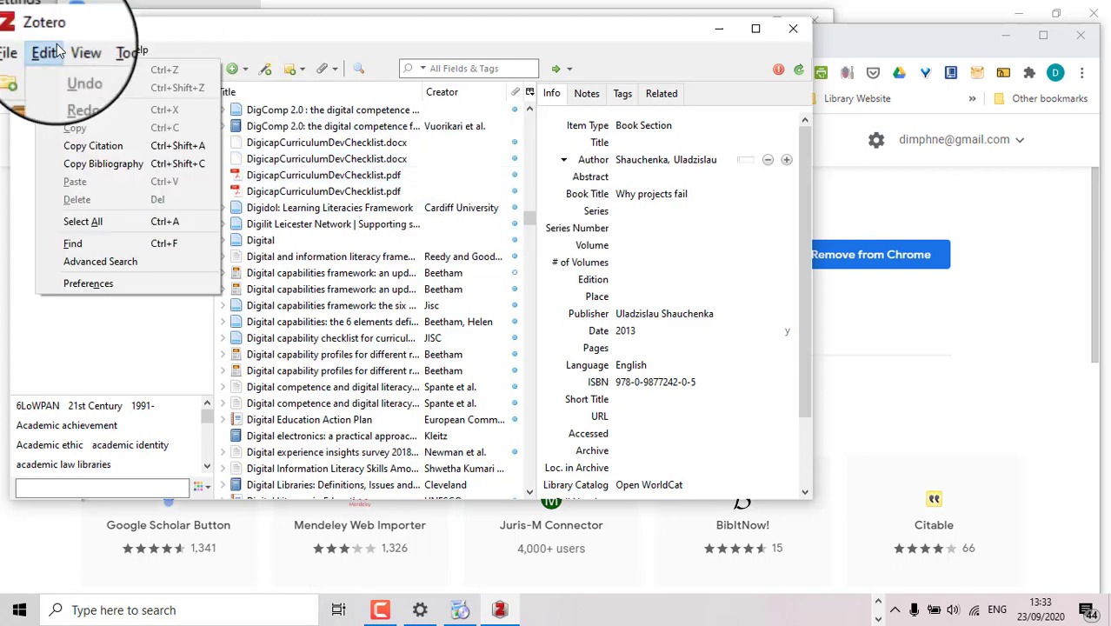
left_click(98, 293)
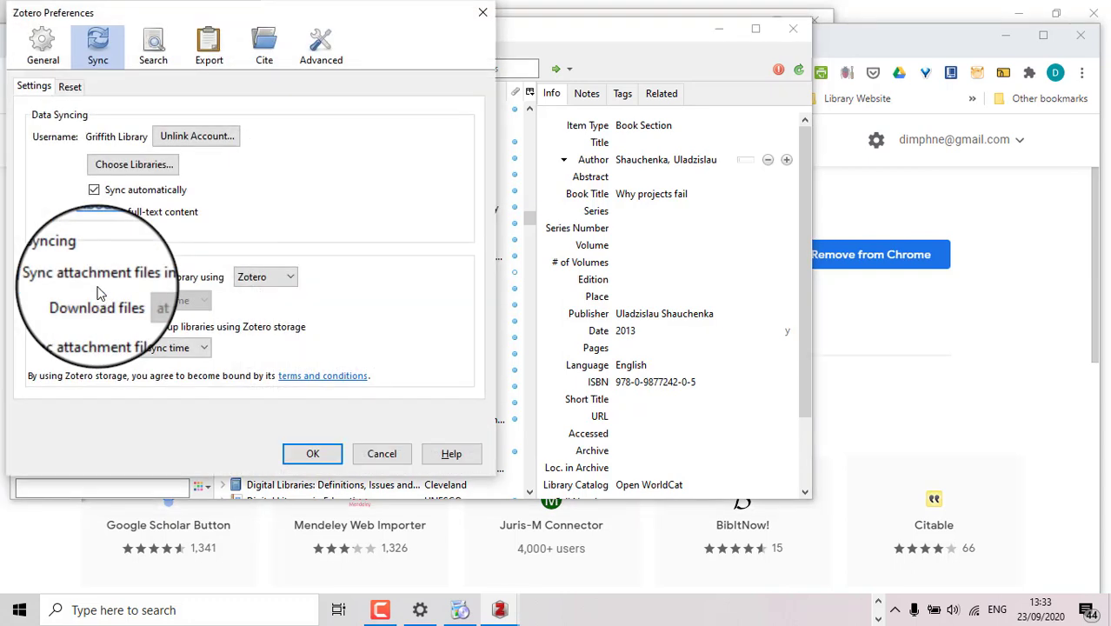
left_click(261, 48)
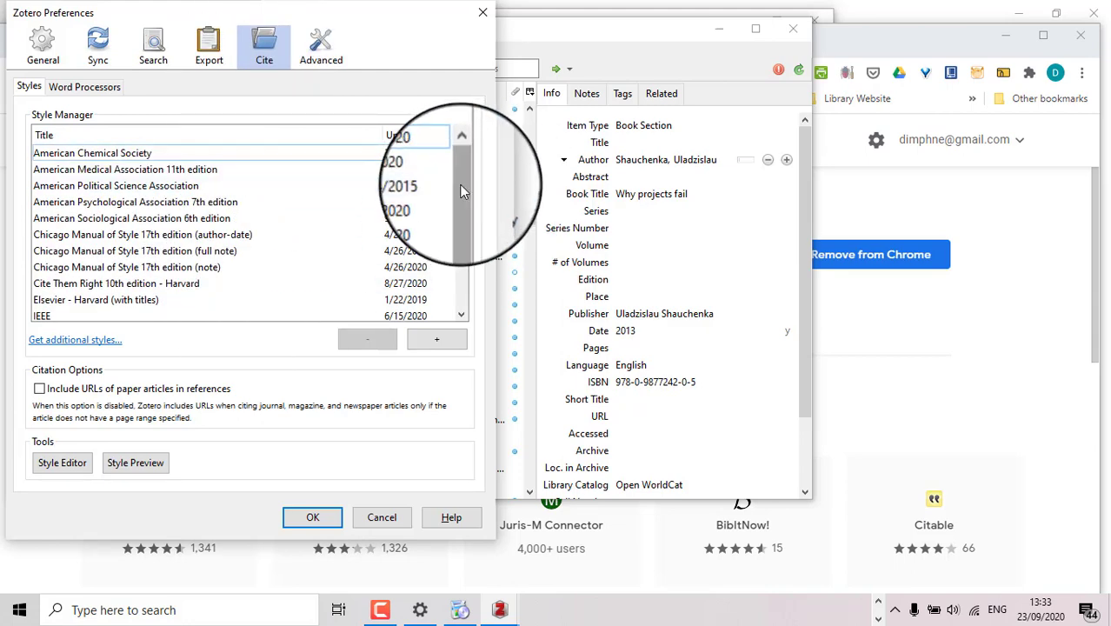
Search the style repository for 'Griffith', install Griffith College - Harvard, and close Preferences.
left_click(80, 346)
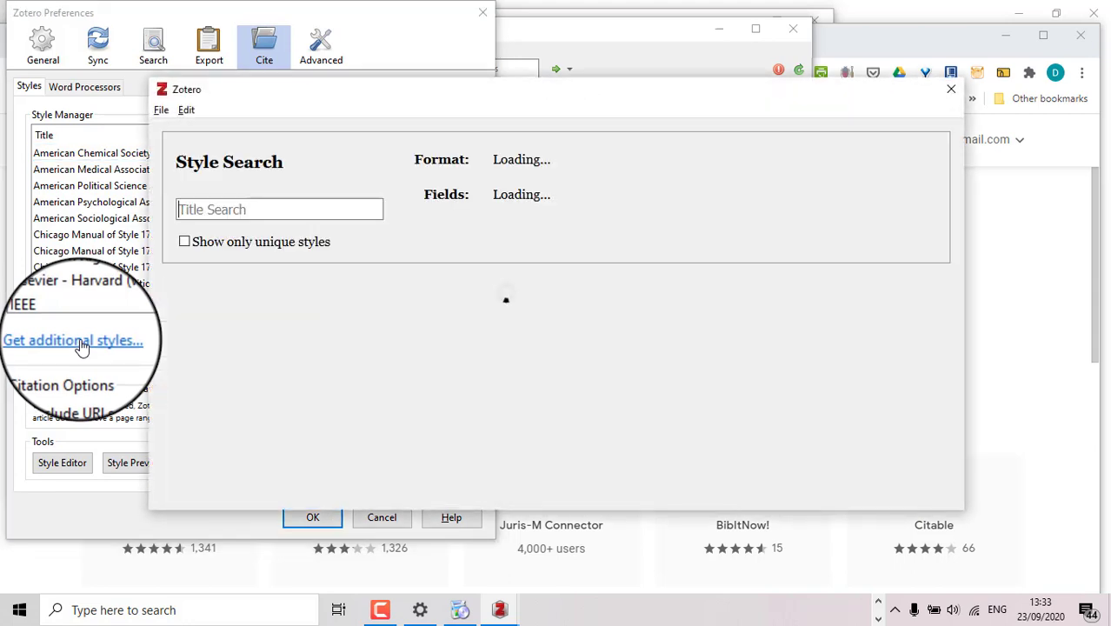
left_click(385, 202)
type("Griff")
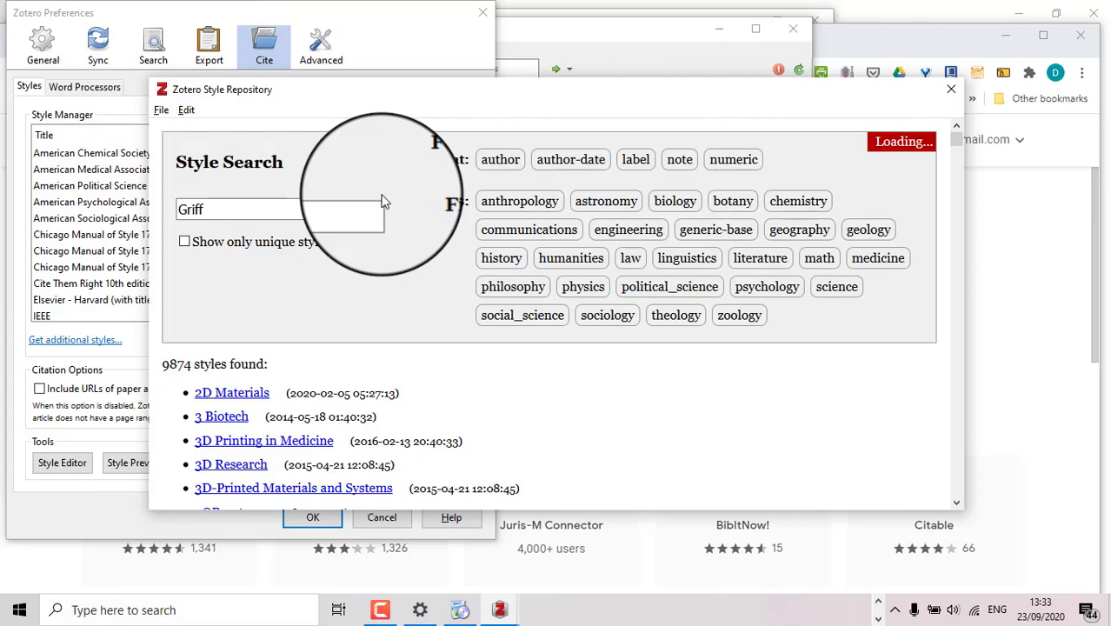
type("ith")
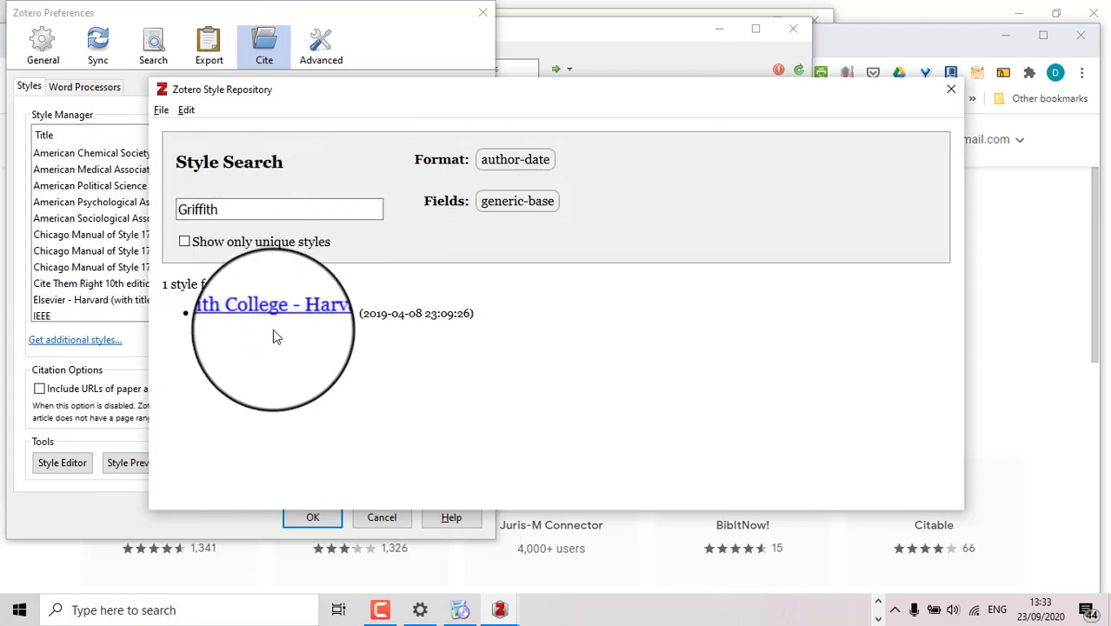
mouse_move(273, 328)
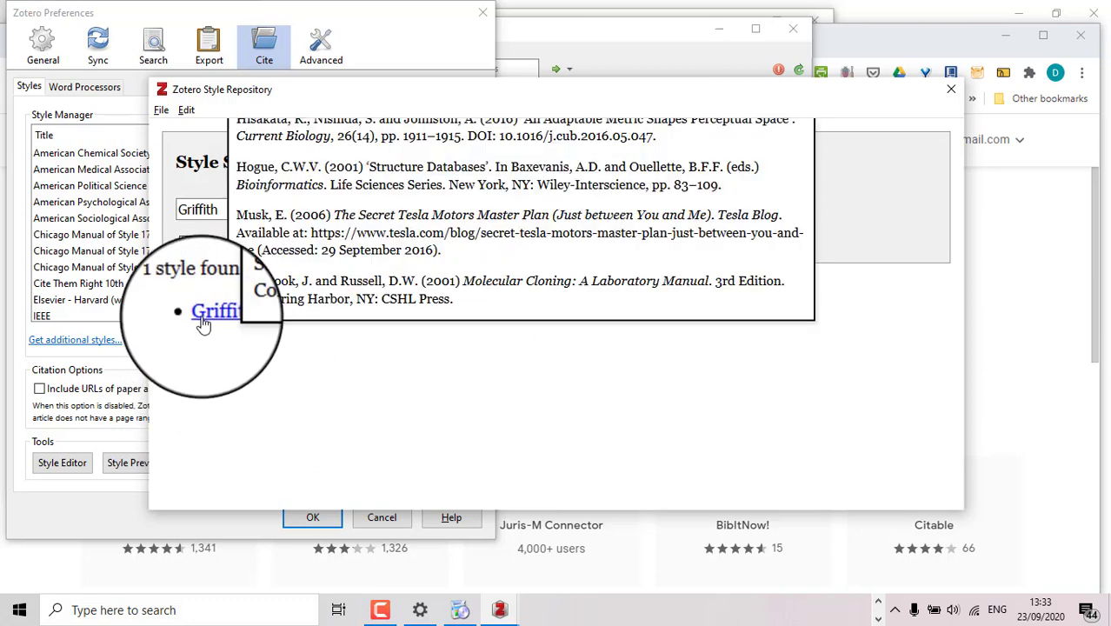
left_click(202, 323)
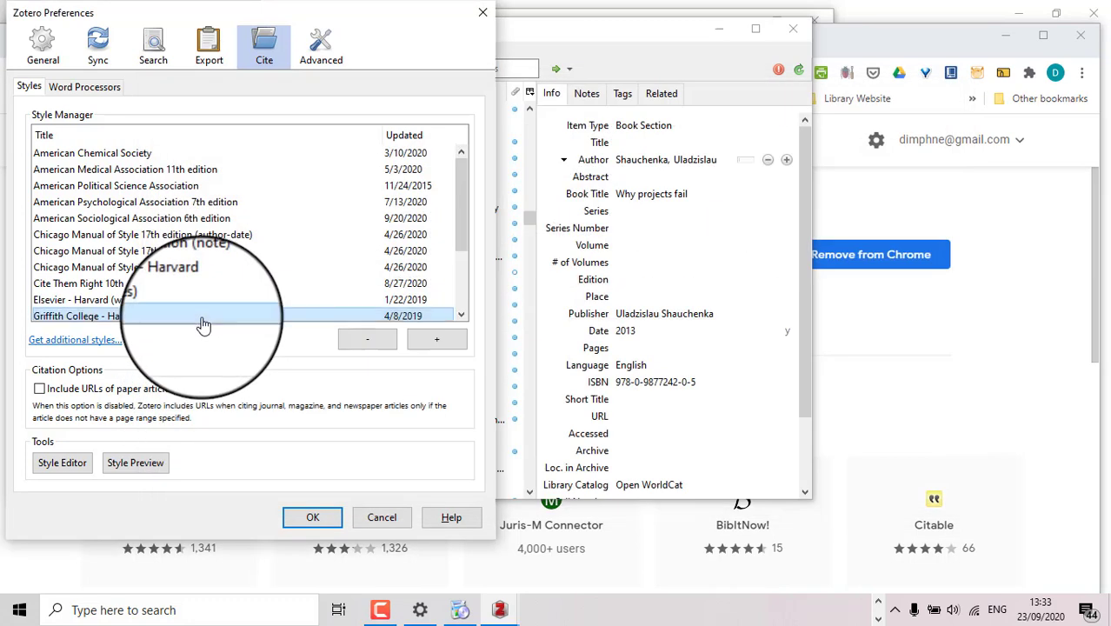
left_click(313, 519)
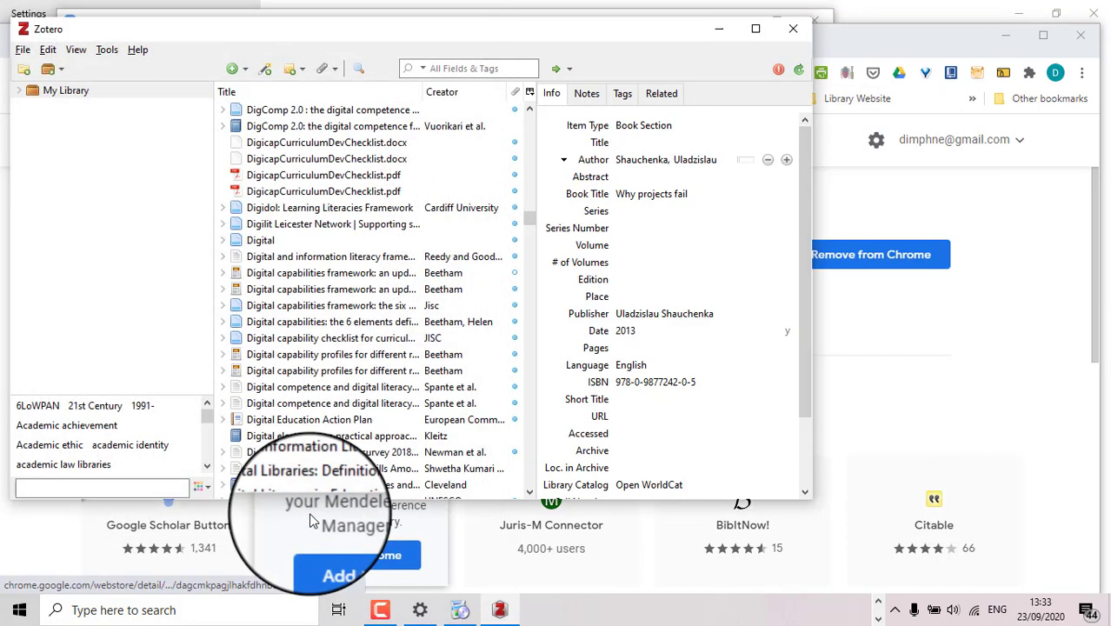